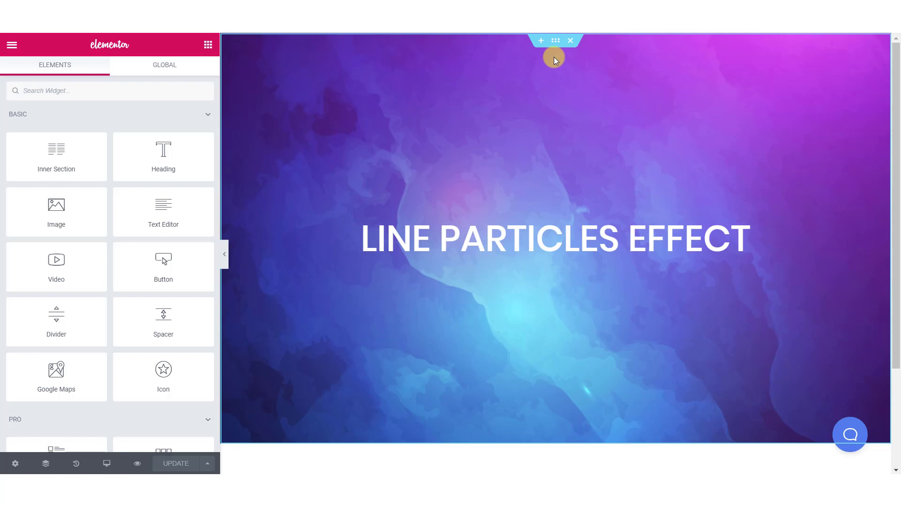
- Select the hero section and show its Style settings with the Background group collapsed
{"action": "left_click", "coordinate": [556, 41]}
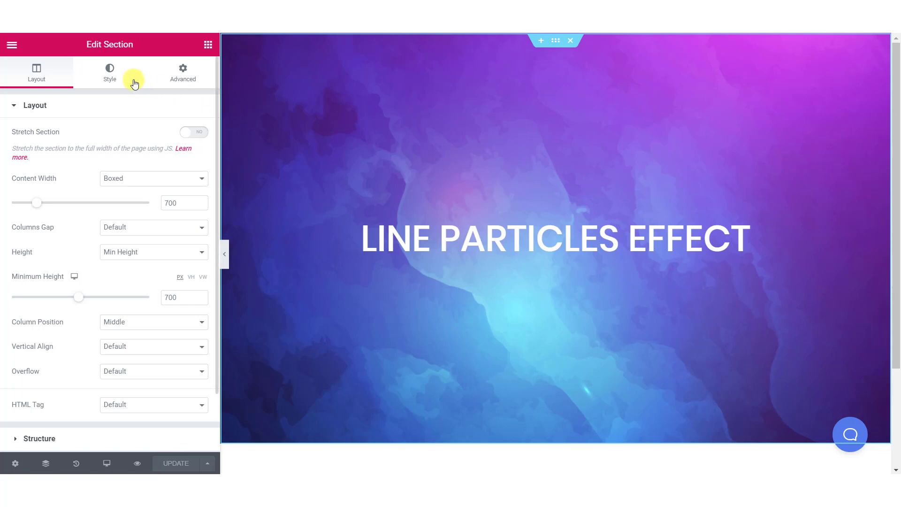
{"action": "left_click", "coordinate": [109, 68]}
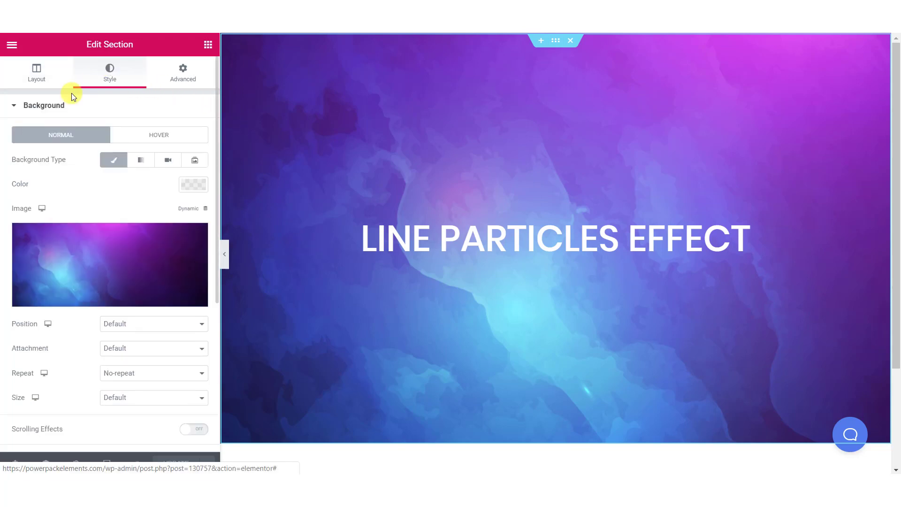
{"action": "left_click", "coordinate": [71, 105]}
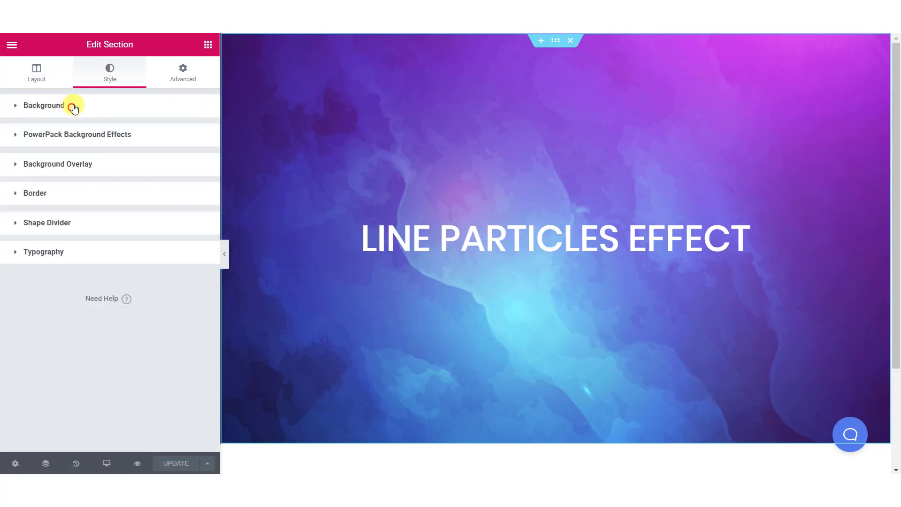
- Switch PowerPack Background Effects to YES and choose the Line Particles animation type
{"action": "left_click", "coordinate": [99, 136]}
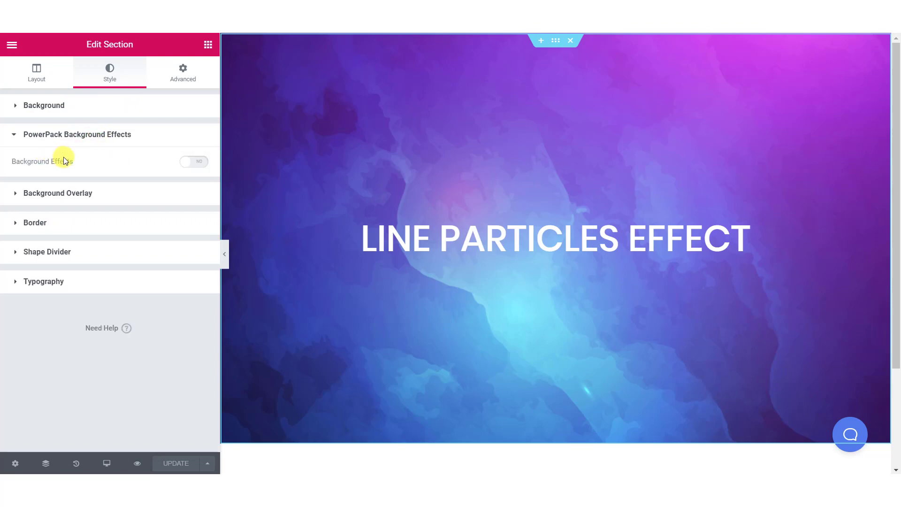
{"action": "left_click", "coordinate": [199, 165]}
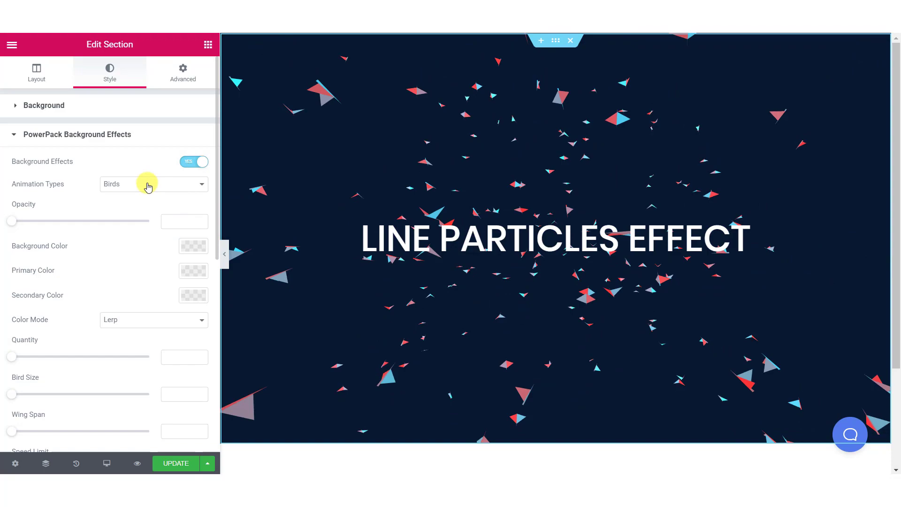
{"action": "left_click", "coordinate": [147, 185]}
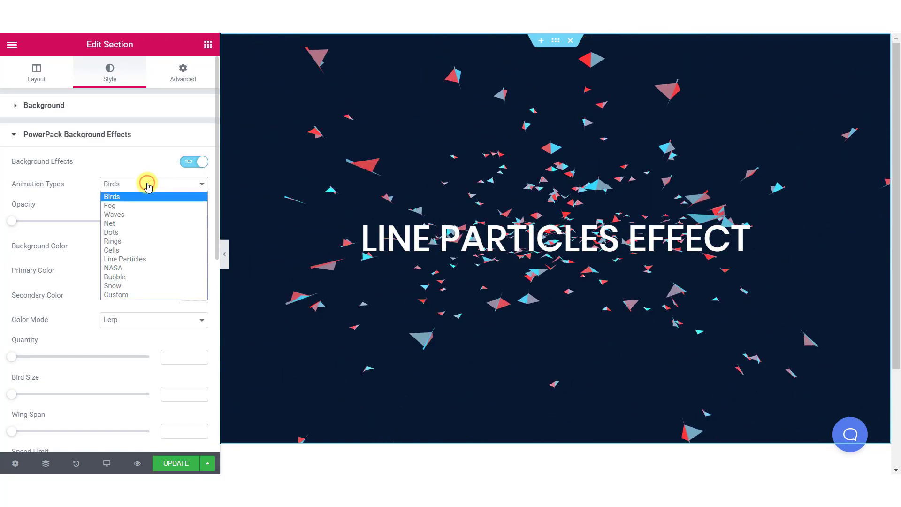
{"action": "left_click", "coordinate": [151, 259]}
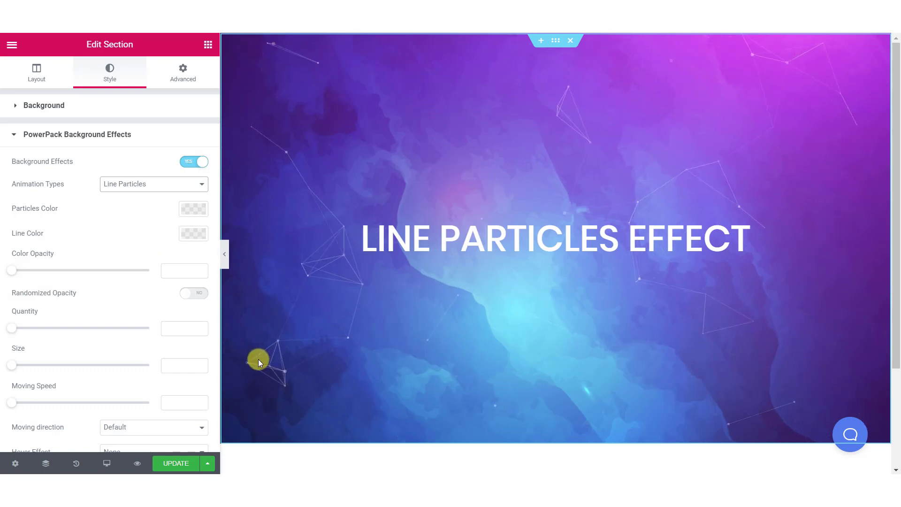
- Inspect the Particles Color and Line Color pickers without changing either colour
{"action": "left_click", "coordinate": [198, 209]}
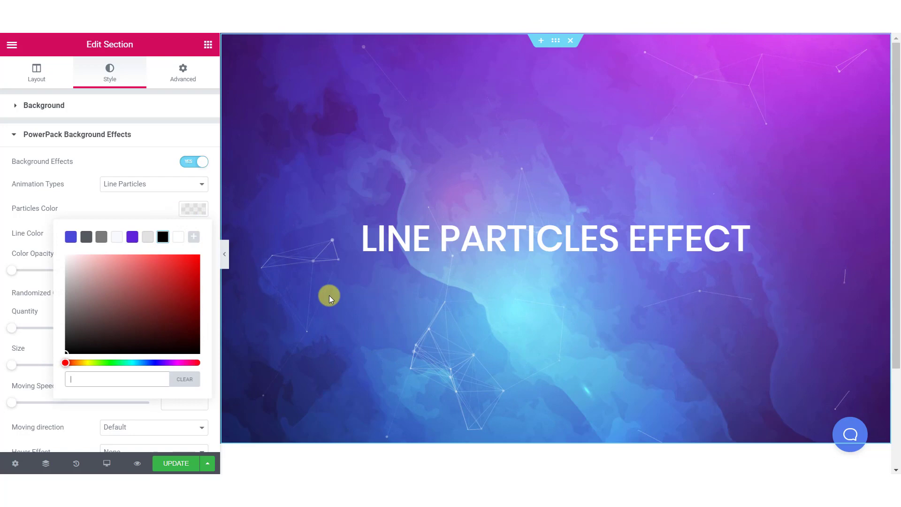
{"action": "left_click", "coordinate": [109, 212]}
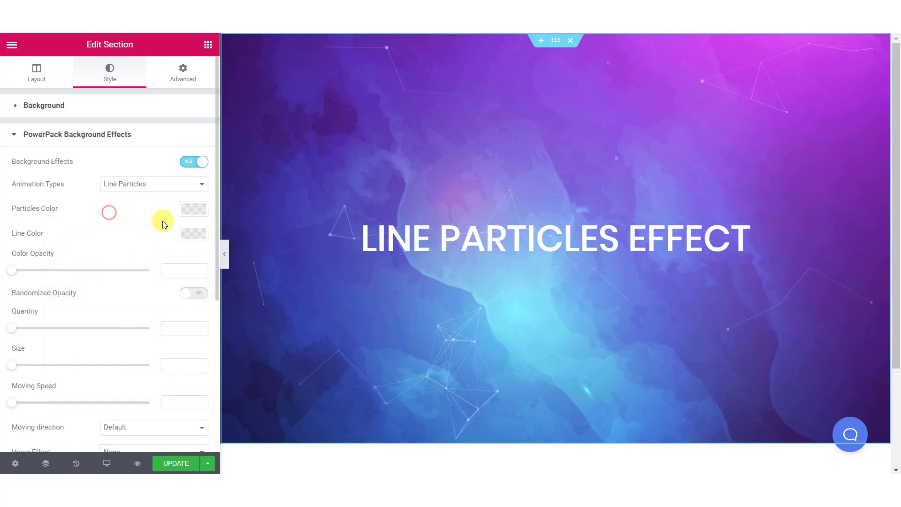
{"action": "left_click", "coordinate": [197, 235]}
{"action": "left_click", "coordinate": [92, 224]}
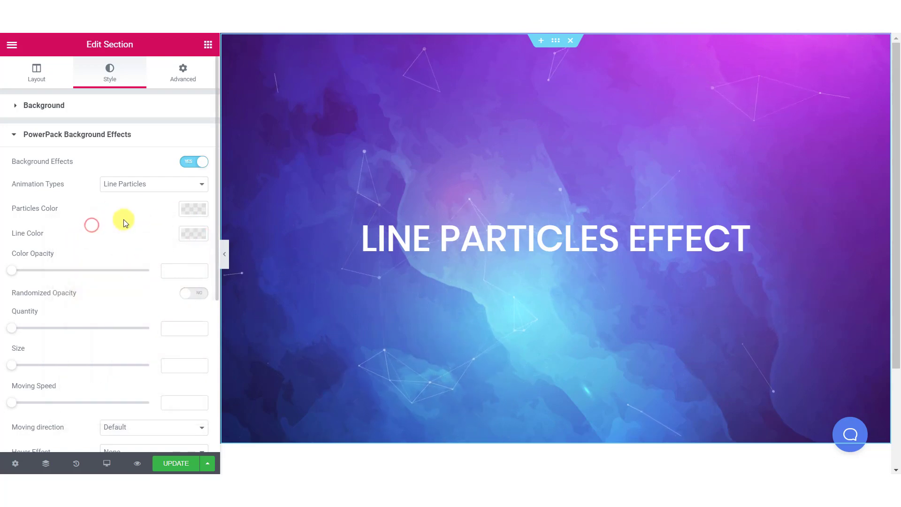
- Switch Randomized Opacity to YES for the line particles
{"action": "left_click", "coordinate": [169, 267]}
{"action": "left_click", "coordinate": [185, 293]}
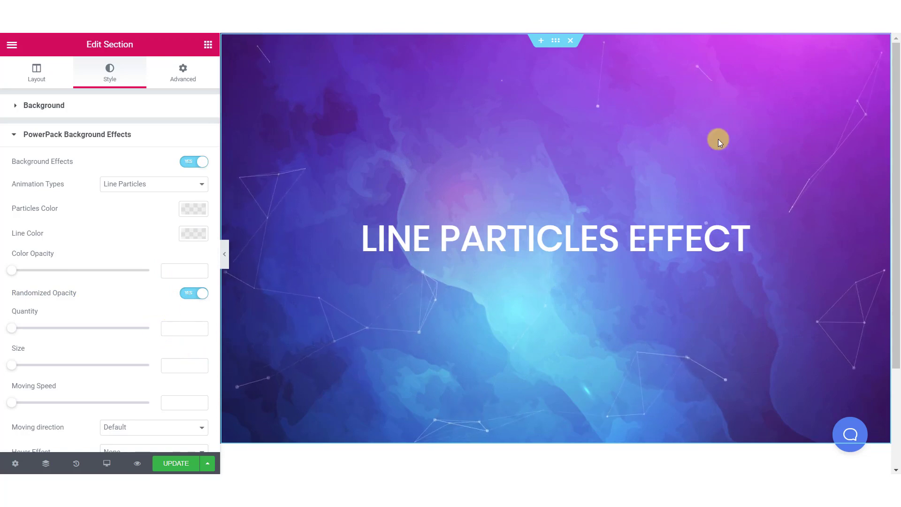
{"action": "left_click", "coordinate": [175, 326]}
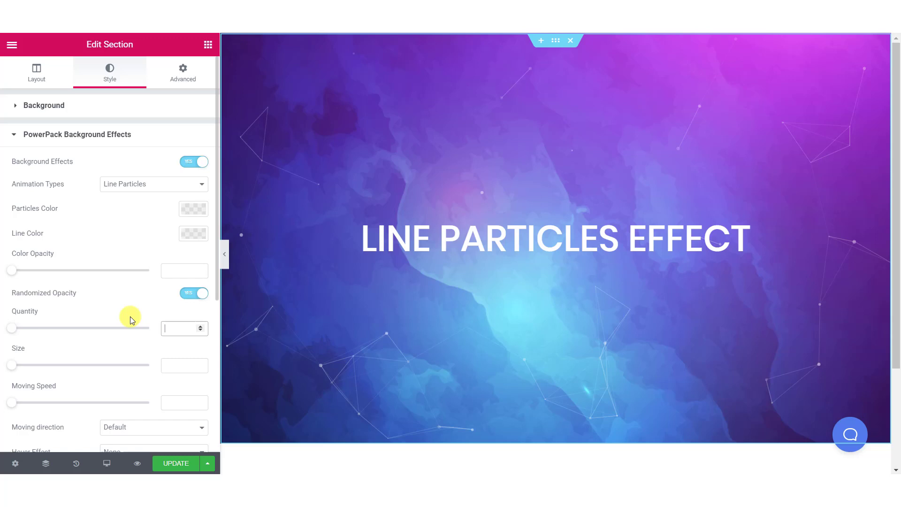
- Set the particle Quantity to 160, correcting the mistyped 1600
{"action": "type", "text": "160"}
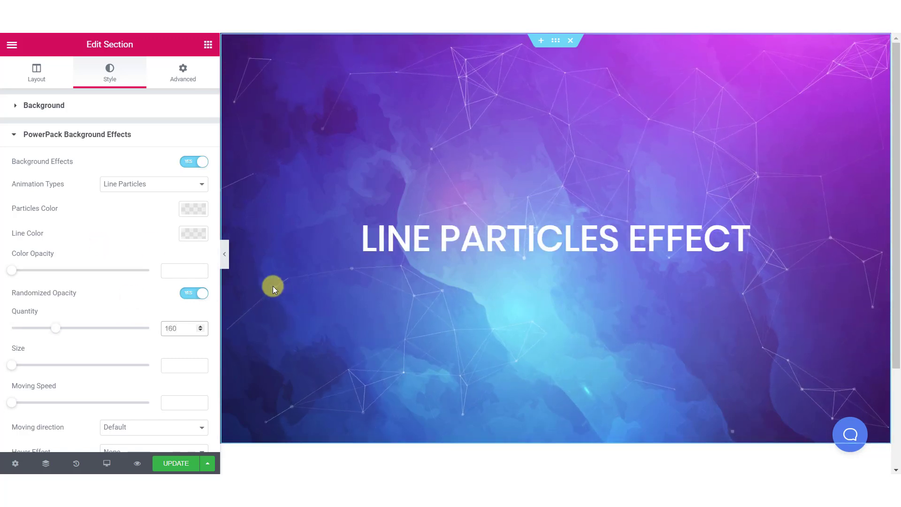
{"action": "type", "text": "0"}
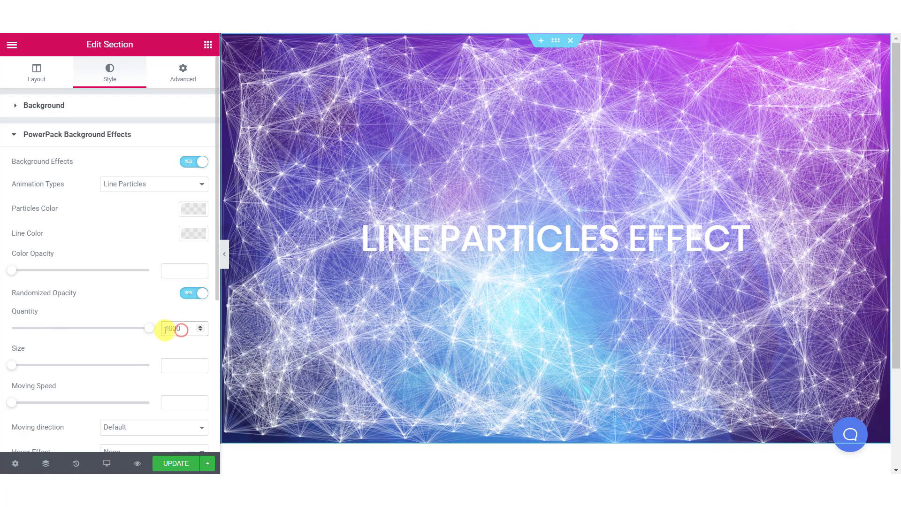
{"action": "double_click", "coordinate": [165, 329]}
{"action": "key", "text": "BackSpace"}
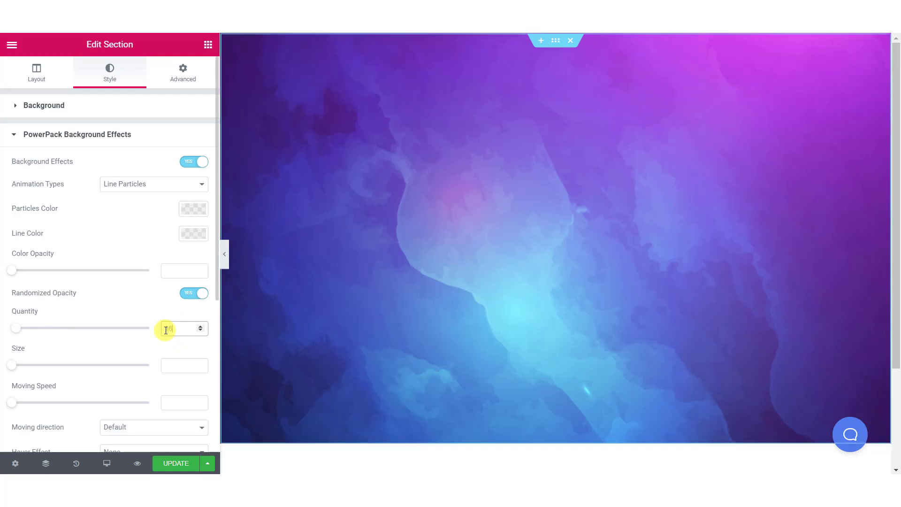
{"action": "type", "text": "160"}
- Try particle Size values 5 and 10, then clear the field
{"action": "scroll", "coordinate": [168, 328], "scroll_direction": "down", "scroll_amount": 2}
{"action": "left_click", "coordinate": [177, 293]}
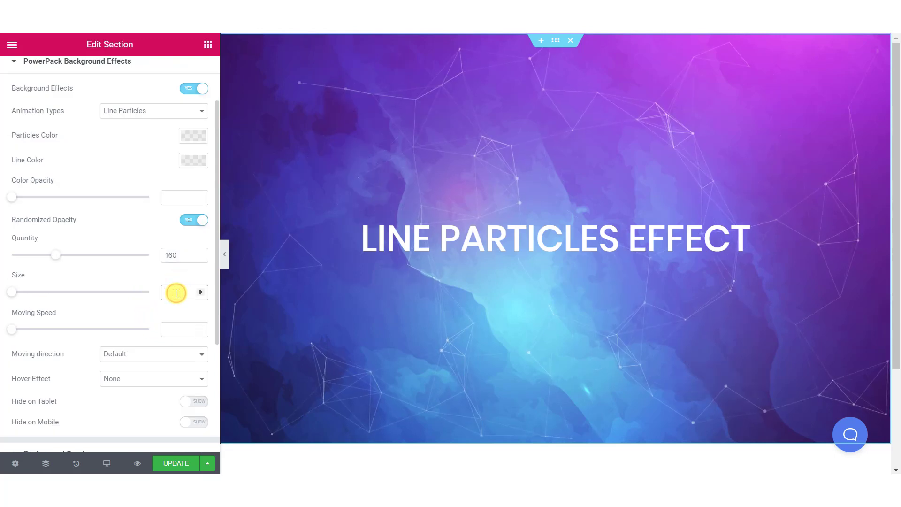
{"action": "type", "text": "5"}
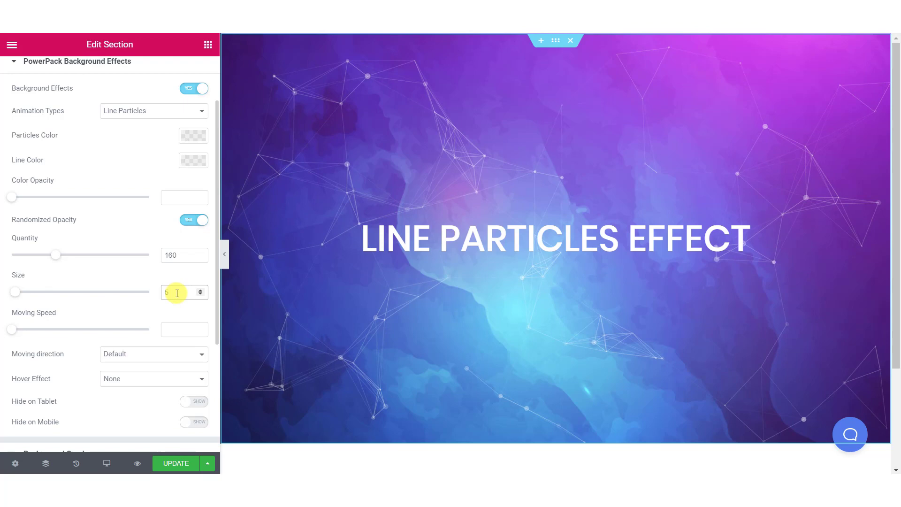
{"action": "key", "text": "BackSpace"}
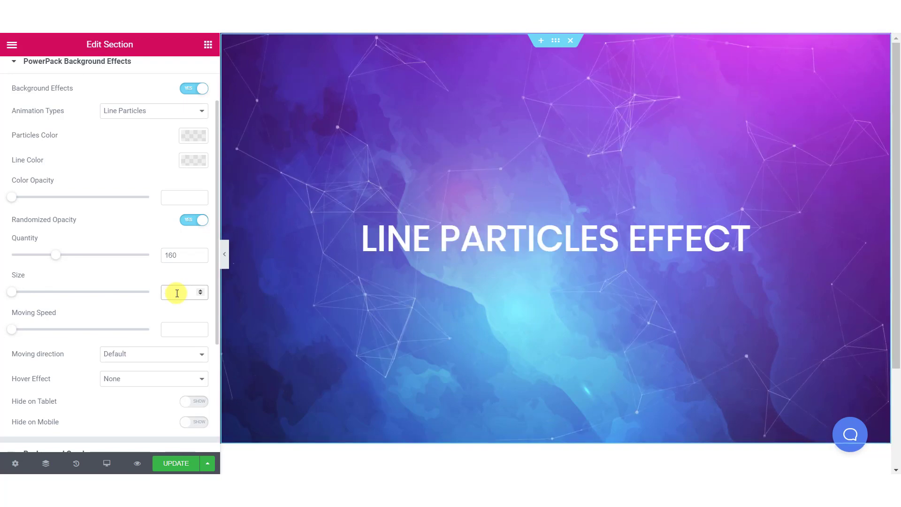
{"action": "type", "text": "10"}
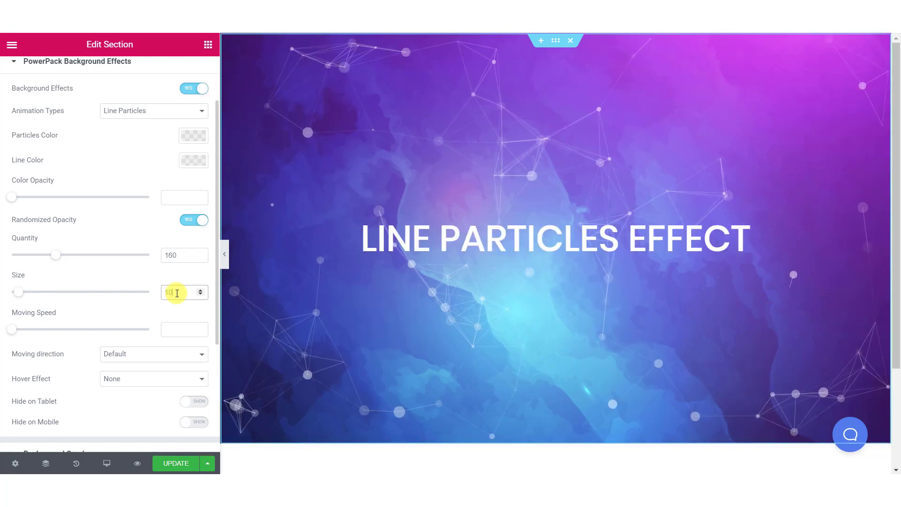
{"action": "key", "text": "BackSpace"}
{"action": "key", "text": "BackSpace"}
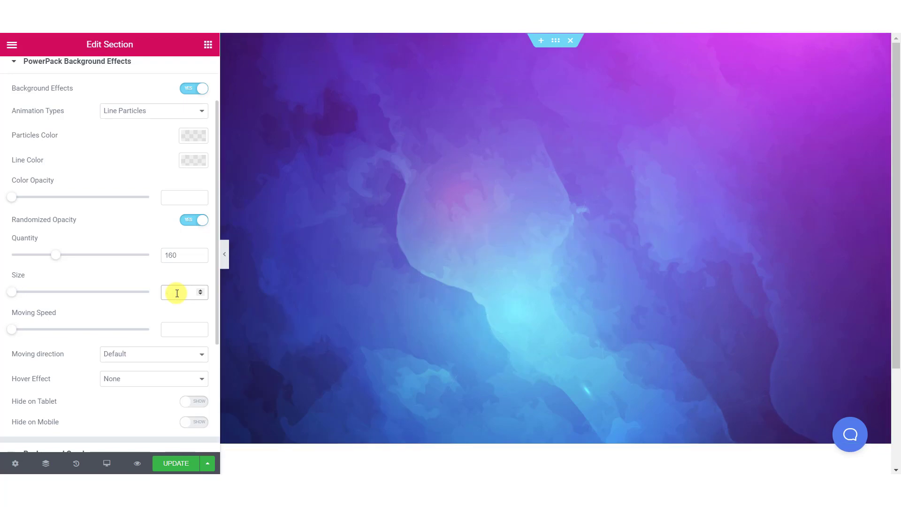
- Set the particle Size to 5 and the Moving Speed to 4
{"action": "type", "text": "5"}
{"action": "scroll", "coordinate": [113, 249], "scroll_direction": "down", "scroll_amount": 2}
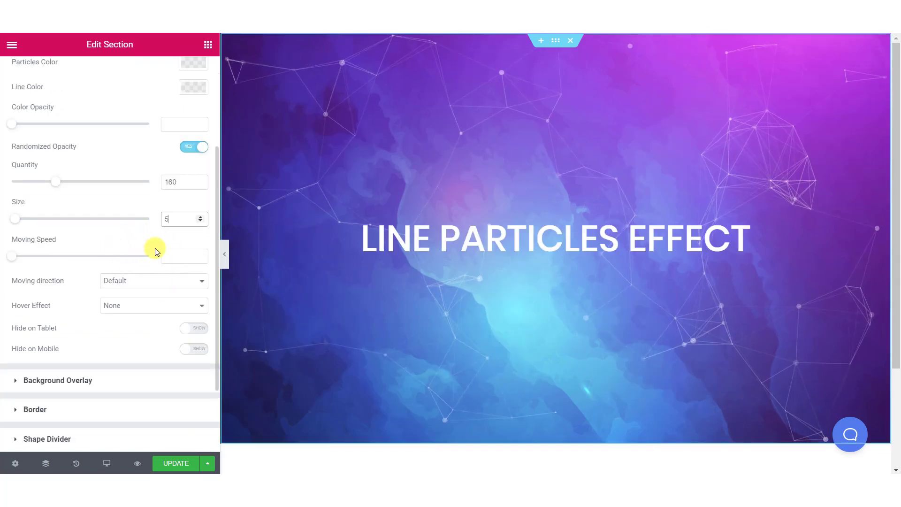
{"action": "left_click", "coordinate": [164, 257]}
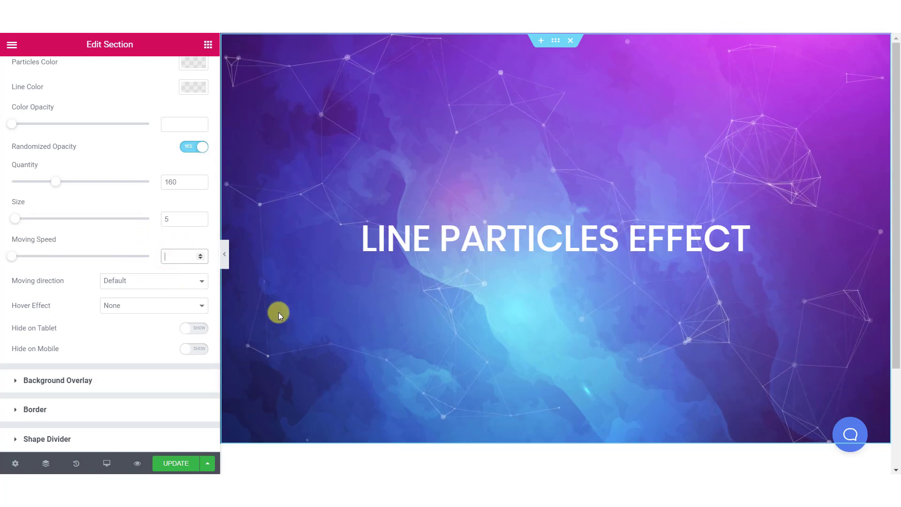
{"action": "type", "text": "4"}
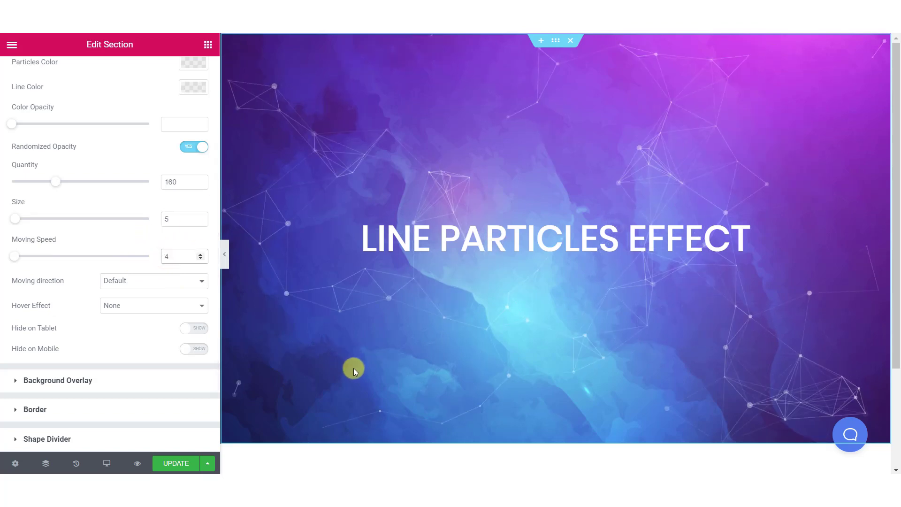
{"action": "left_click", "coordinate": [118, 281]}
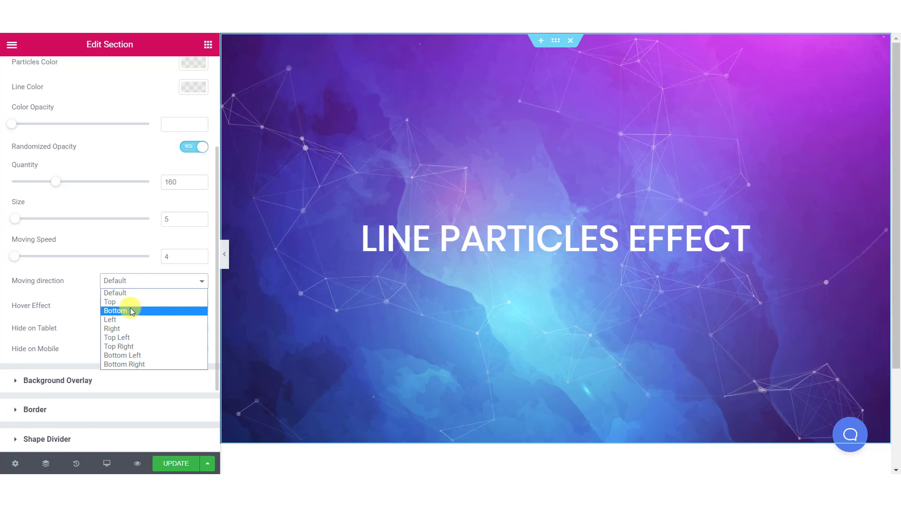
- Try Right, then set Moving direction to Default and the Hover Effect to Grab
{"action": "left_click", "coordinate": [127, 328]}
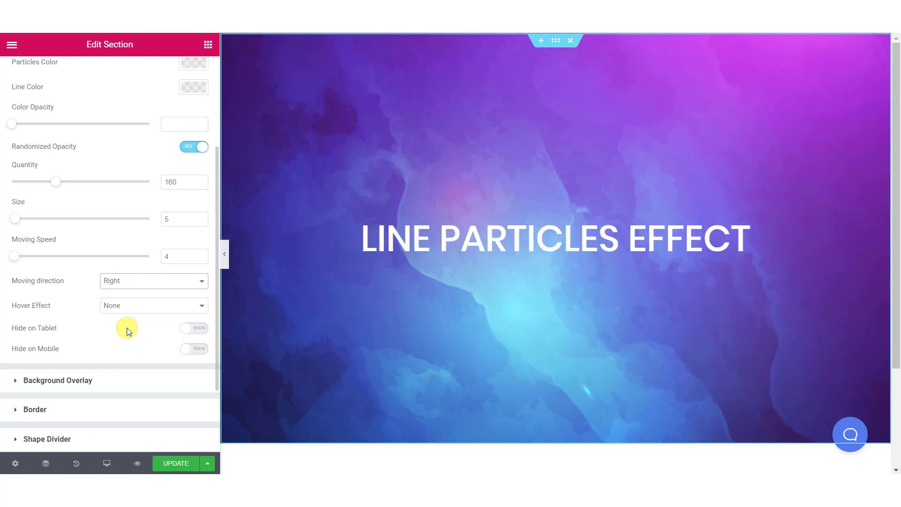
{"action": "left_click", "coordinate": [135, 287]}
{"action": "left_click", "coordinate": [131, 296]}
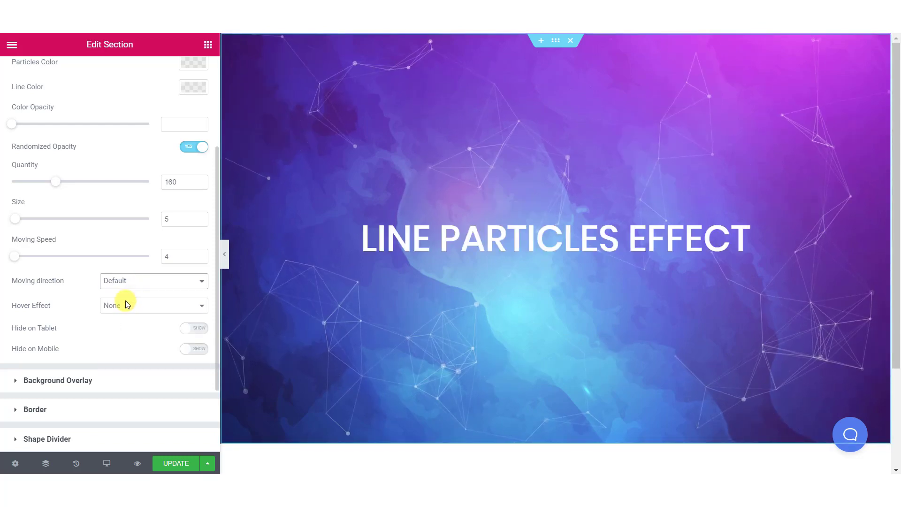
{"action": "left_click", "coordinate": [126, 304]}
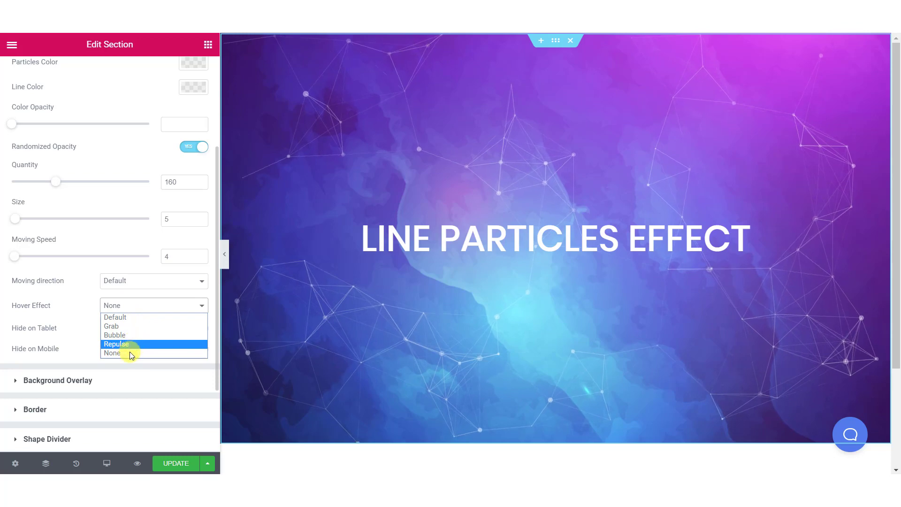
{"action": "left_click", "coordinate": [126, 327]}
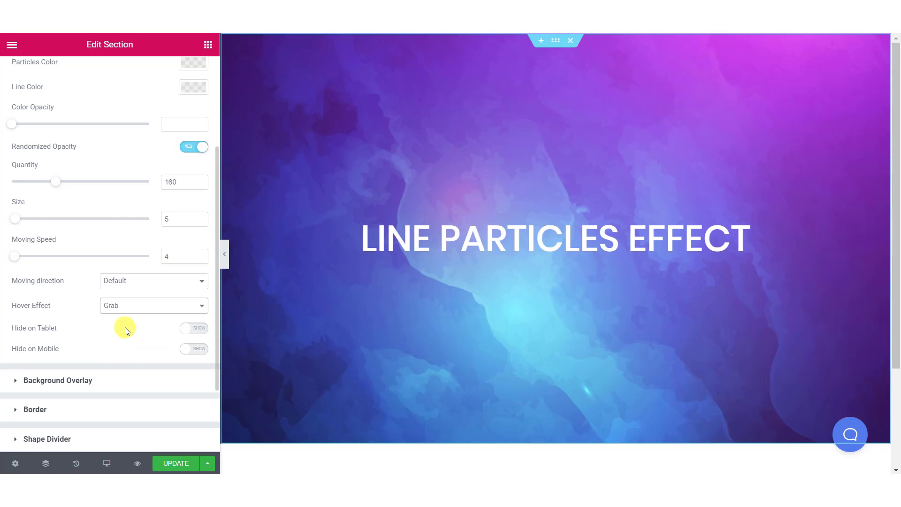